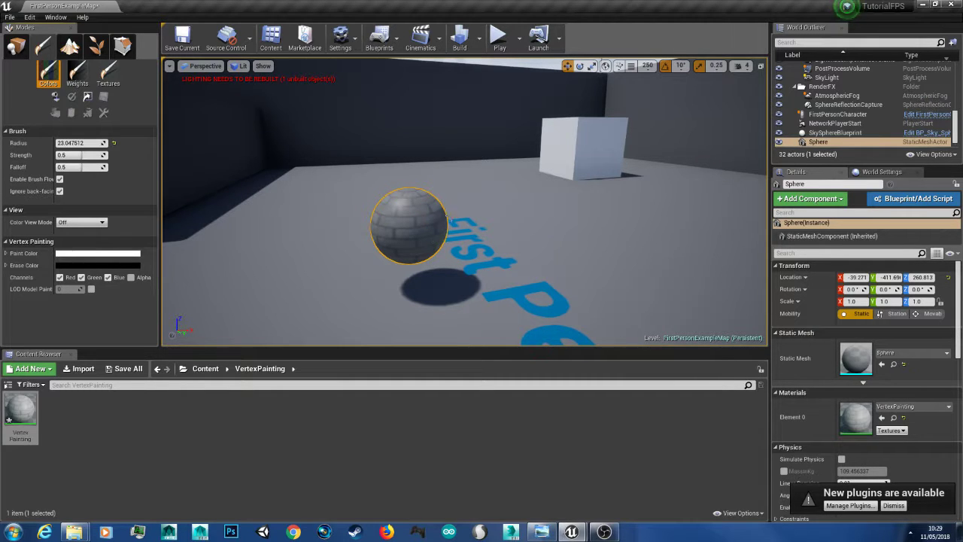
Vertex-paint the upper part of the brick sphere with the white paint color.
mouse_move(451, 226)
right_down()
mouse_move(436, 225)
mouse_move(443, 185)
right_up()
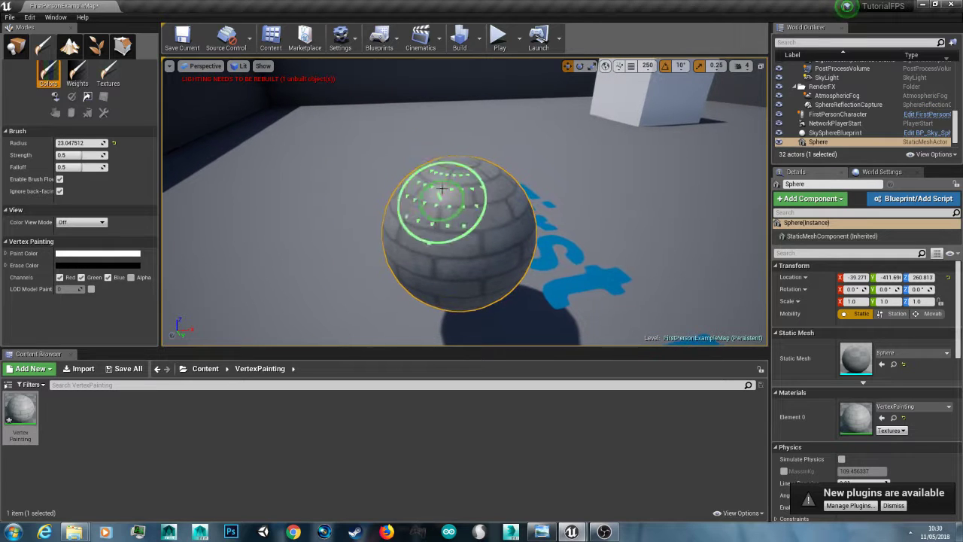
mouse_move(442, 185)
mouse_down()
mouse_move(477, 201)
mouse_move(474, 179)
mouse_move(489, 178)
mouse_move(458, 188)
mouse_up()
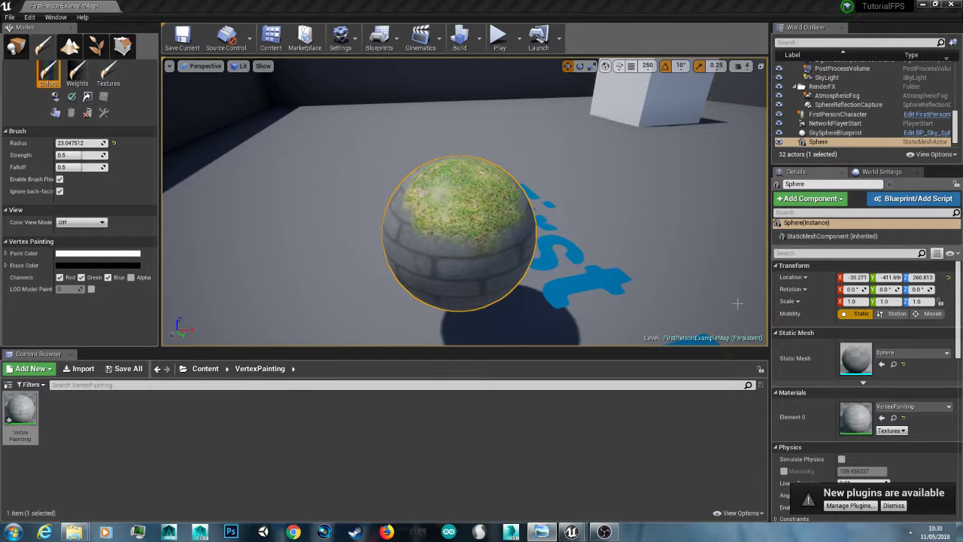
Switch to Windows Photo Viewer, examine the ground where grass meets pavement in the HighresScreenshot00049 image, and close the image.
key(alt+Tab)
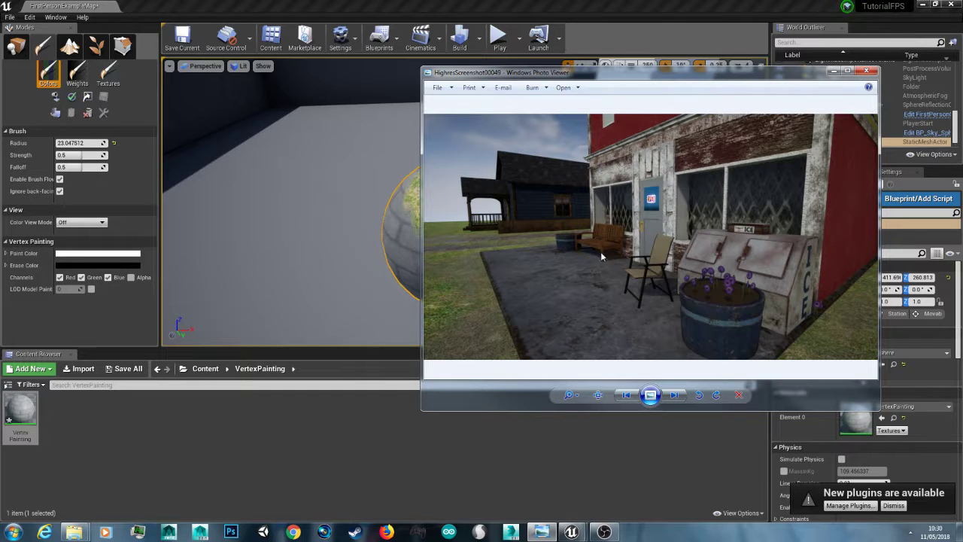
scroll(525, 238, up, 4)
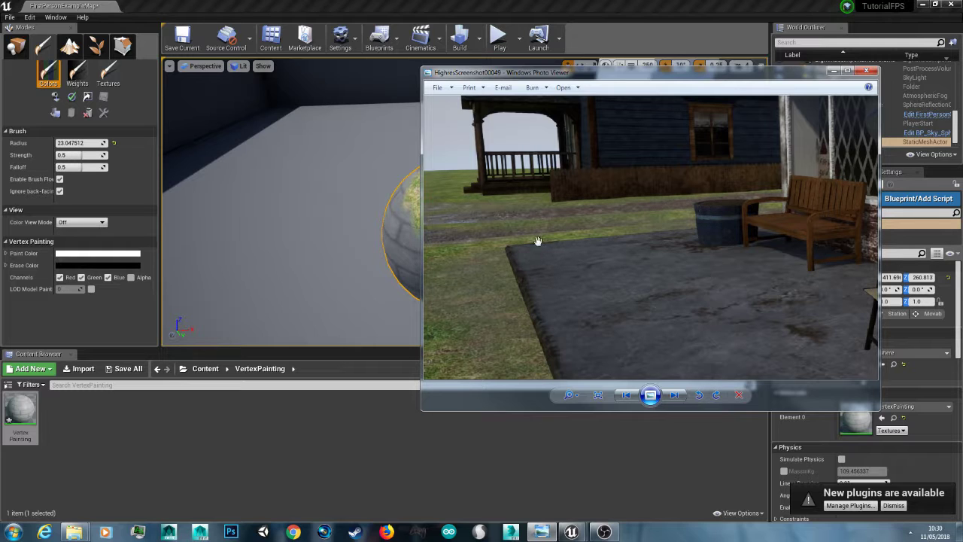
click(865, 72)
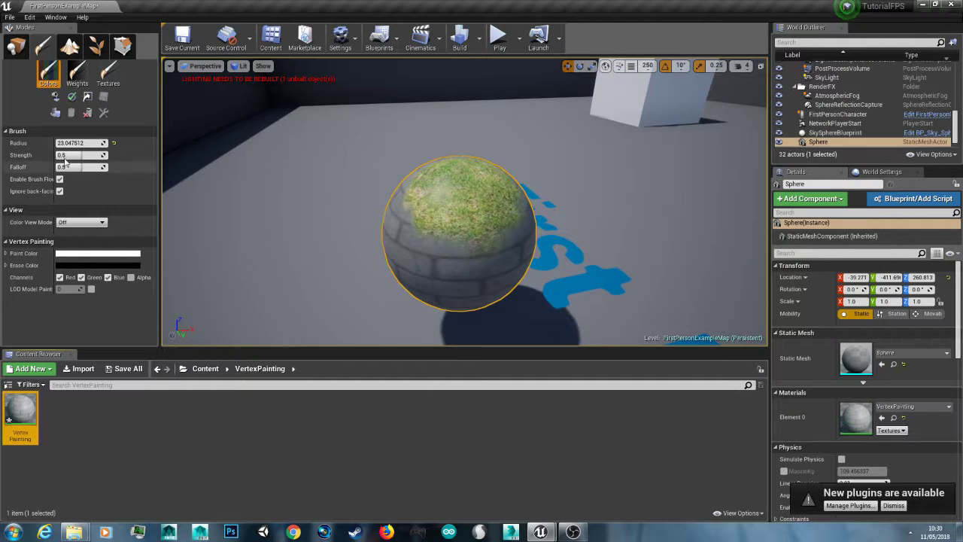
Return to placement mode and delete the painted sphere from the level and the VertexPainting material from its folder.
click(15, 47)
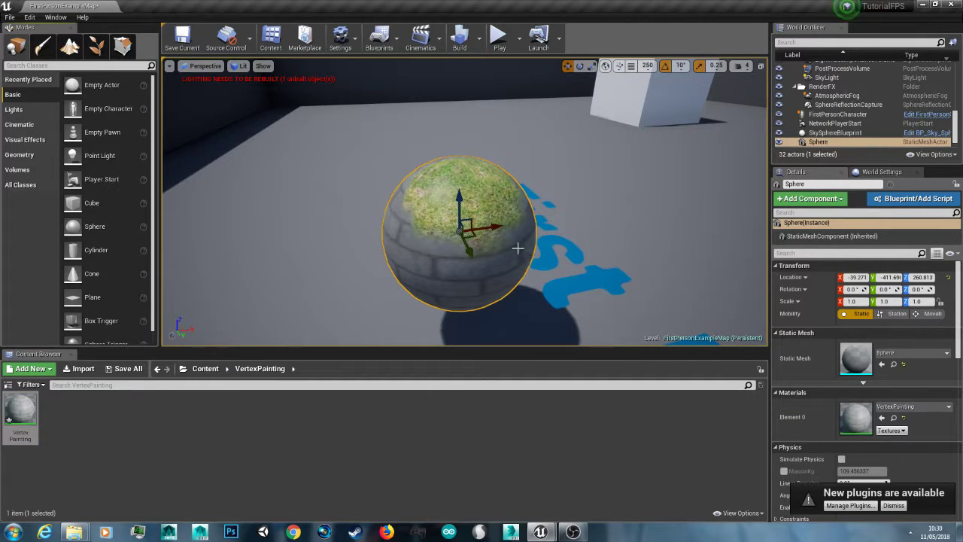
key(Delete)
click(22, 412)
key(Delete)
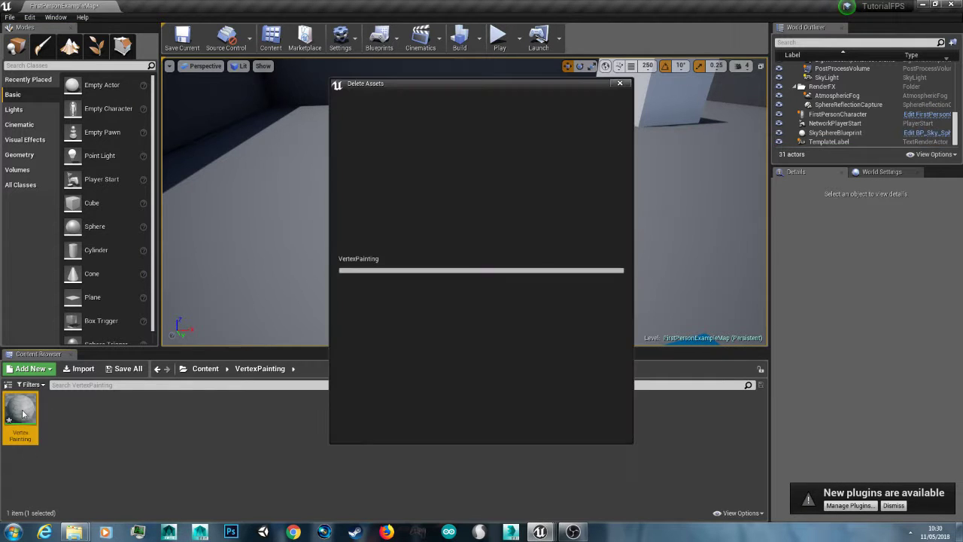
click(440, 424)
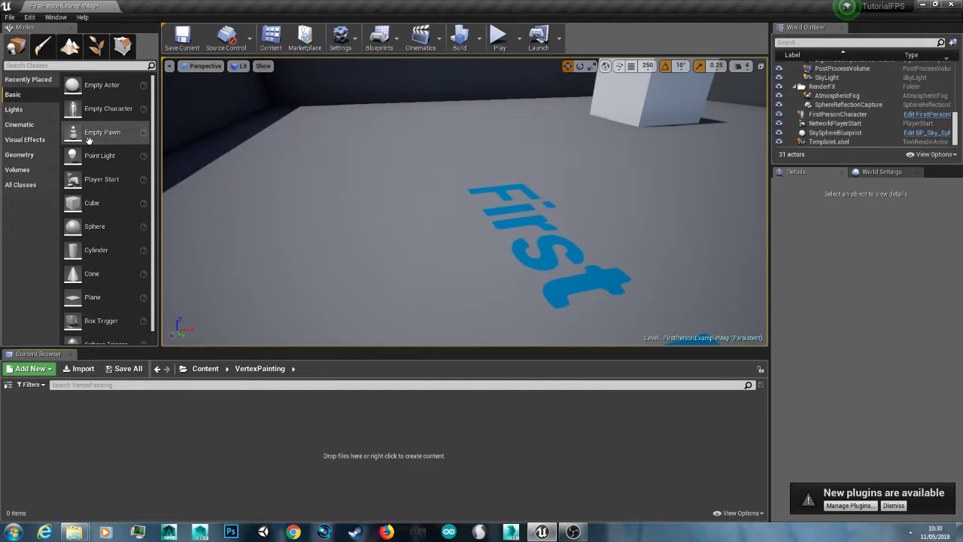
Place a new basic sphere above the floor beside the "First" text in the level.
click(123, 227)
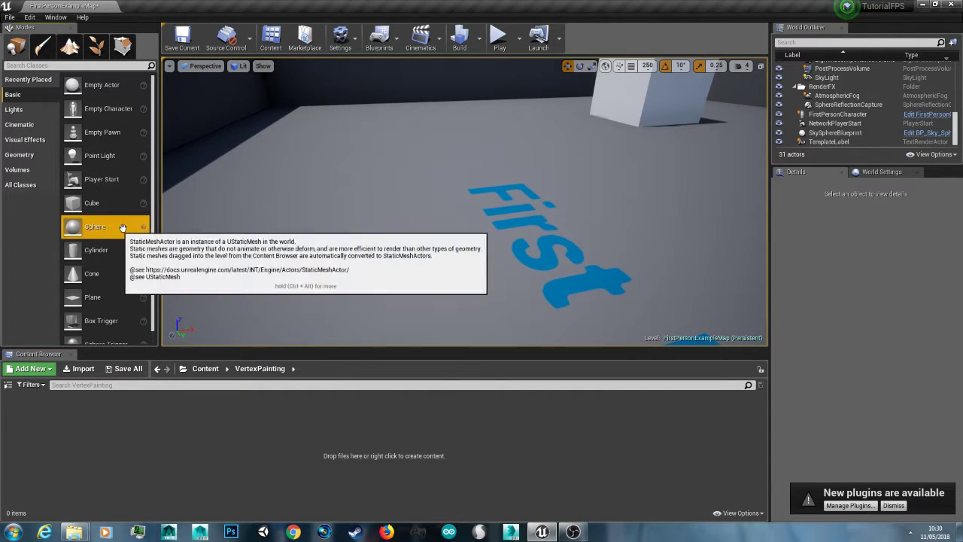
drag(122, 227, 450, 194)
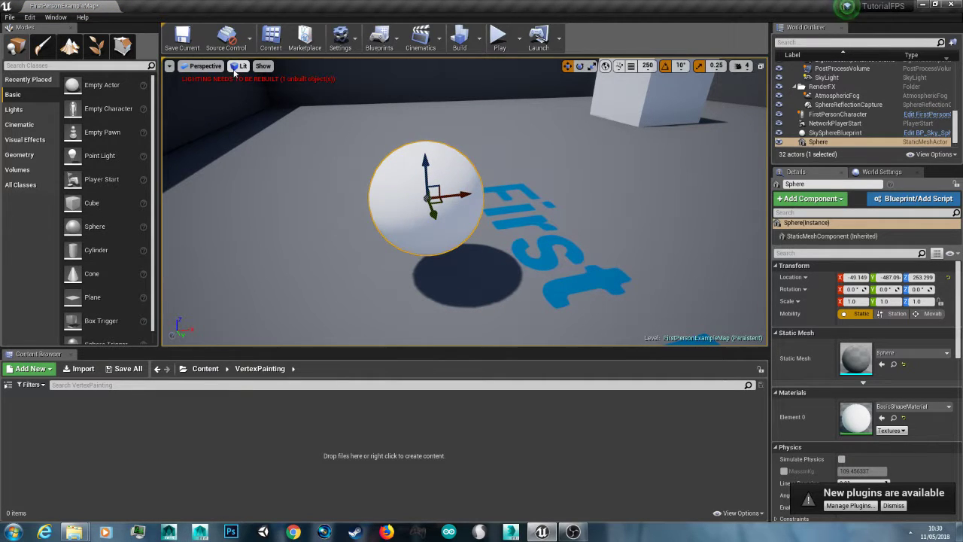
Examine the sphere's vertices in Wireframe view and return the viewport to Lit.
click(239, 66)
click(275, 108)
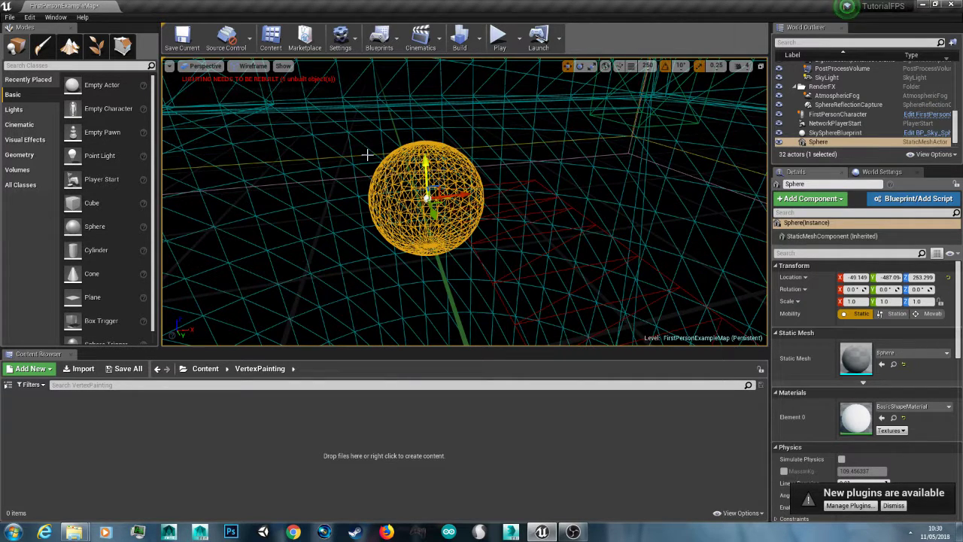
click(248, 65)
click(252, 86)
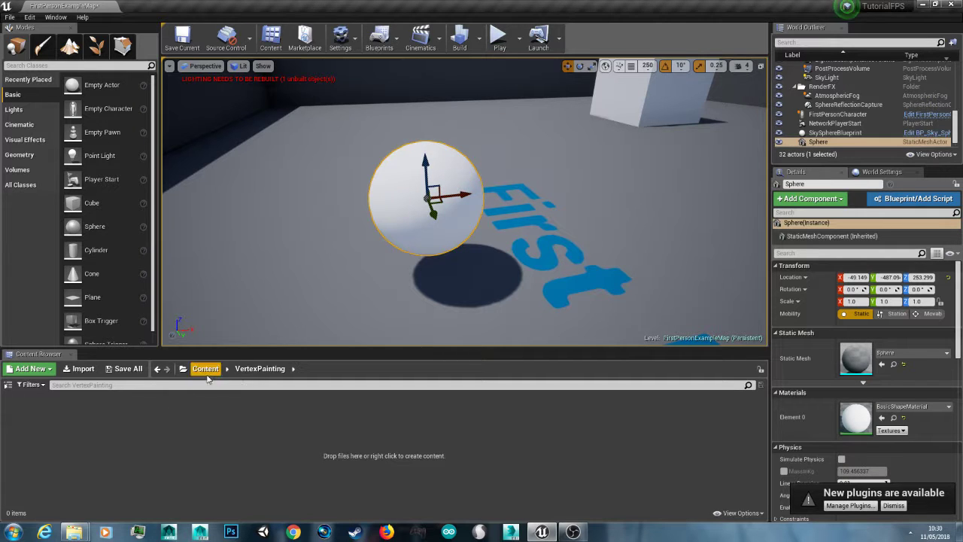
Create a new material named VertexMAT in the VertexPainting folder and open it for editing.
right_click(153, 445)
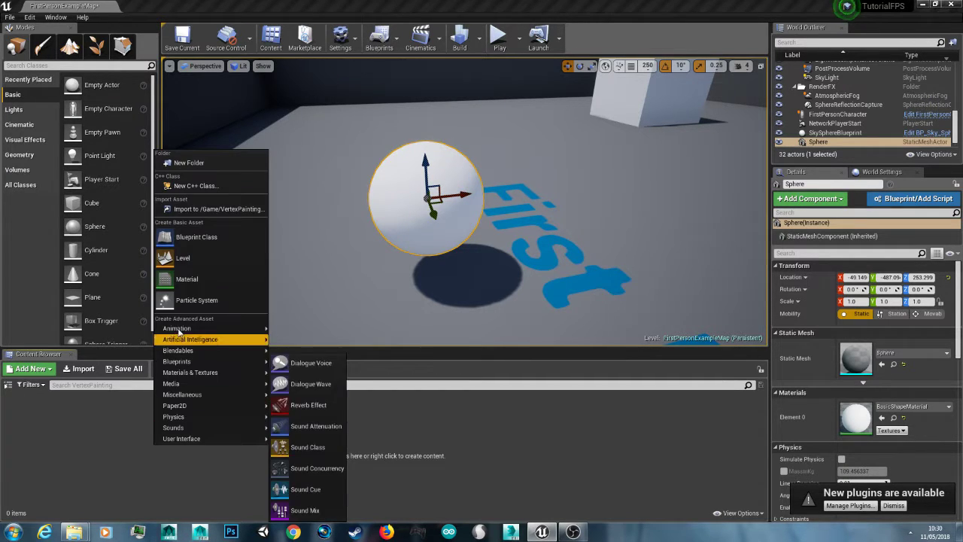
click(187, 278)
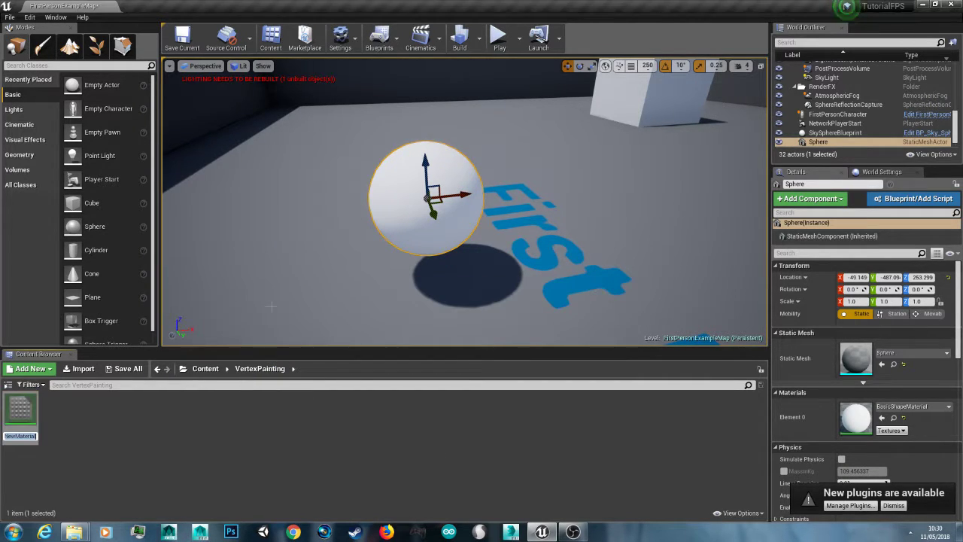
text(M)
text(ertexMAT)
key(Return)
double_click(16, 417)
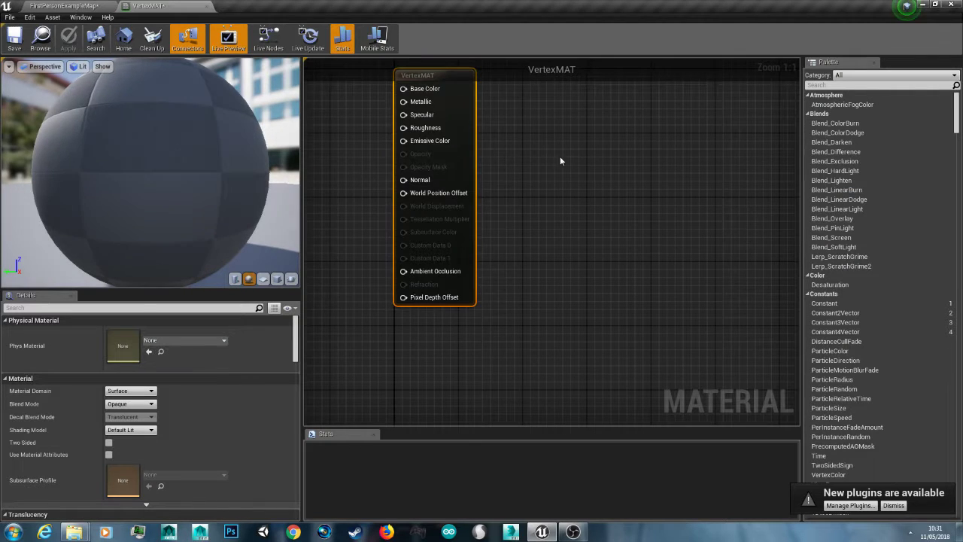
Add a TextureSample node to the material graph and assign it the T_Ground_Grass_D texture.
right_drag(560, 157, 686, 216)
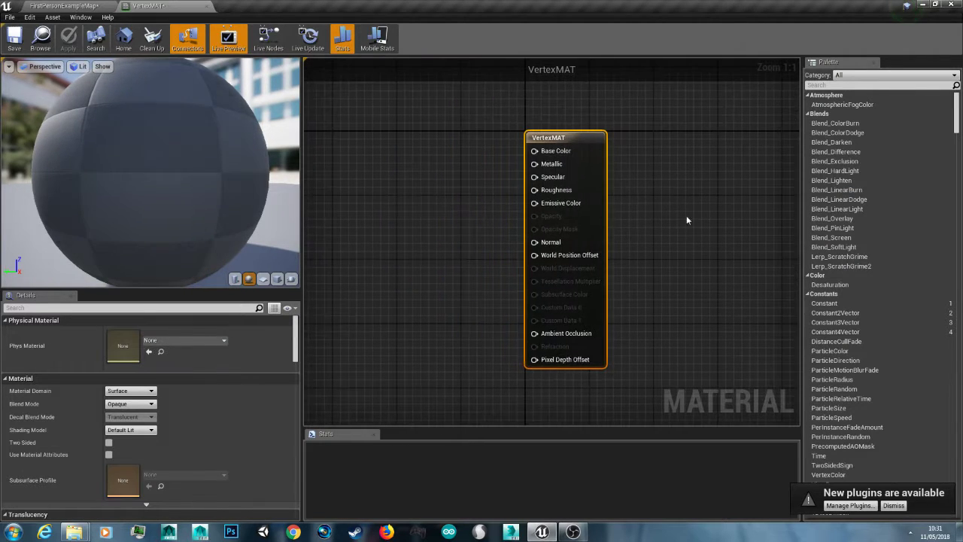
right_click(407, 182)
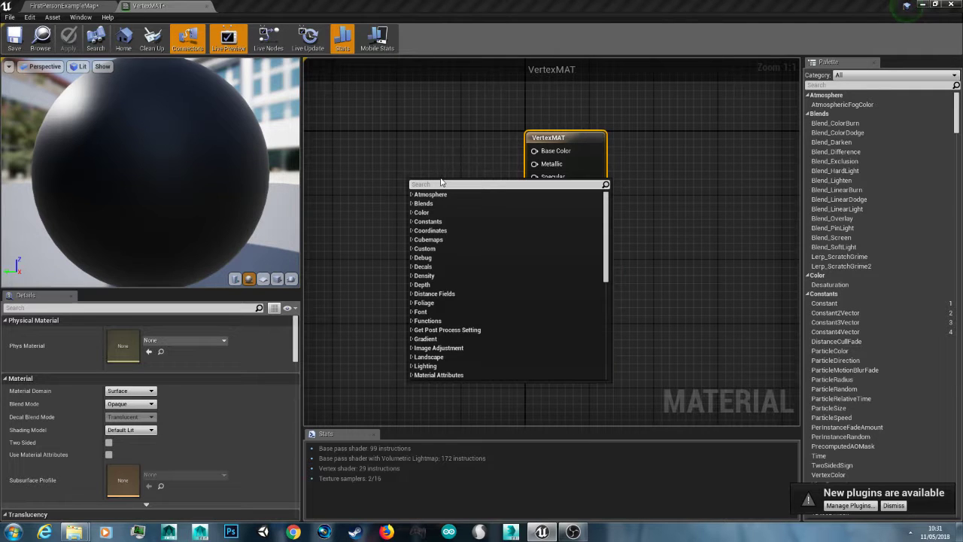
text(texture)
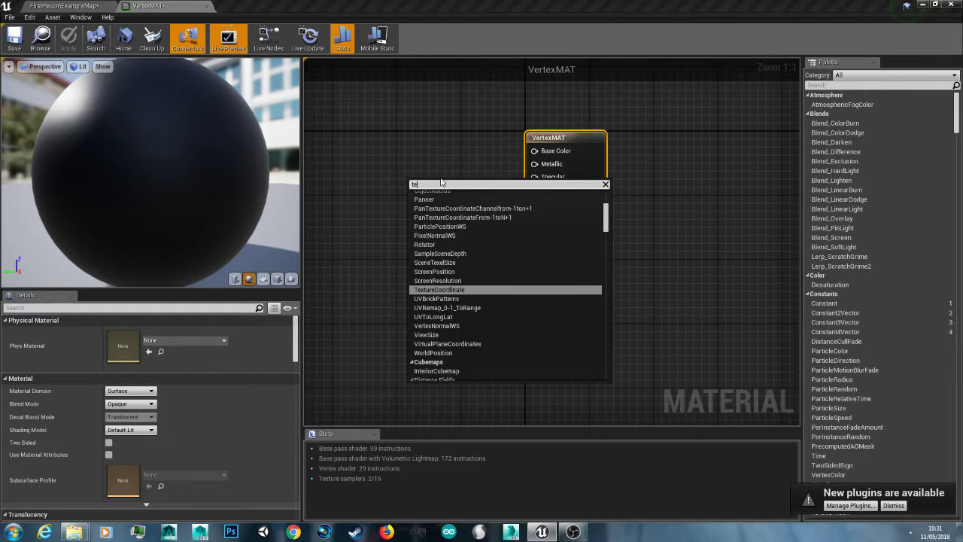
scroll(455, 272, down, 2)
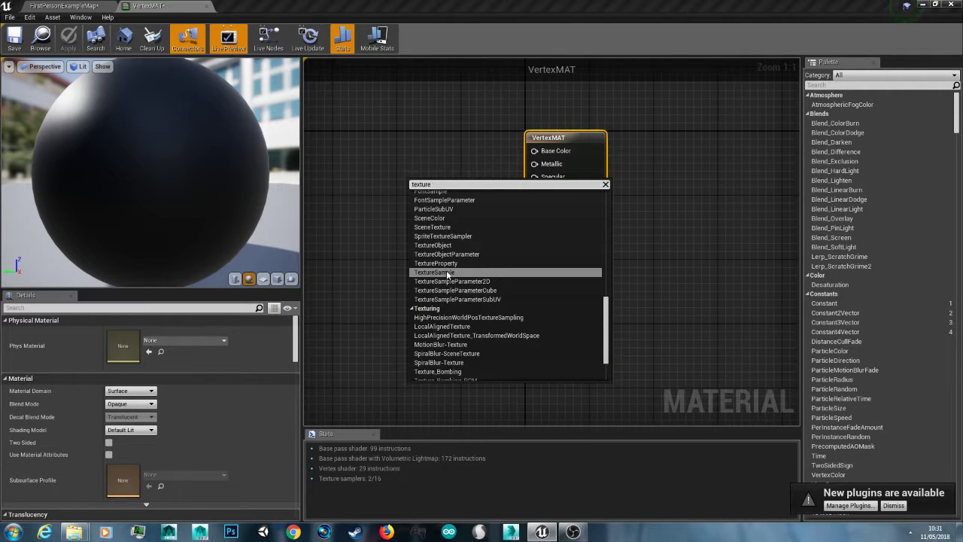
click(446, 271)
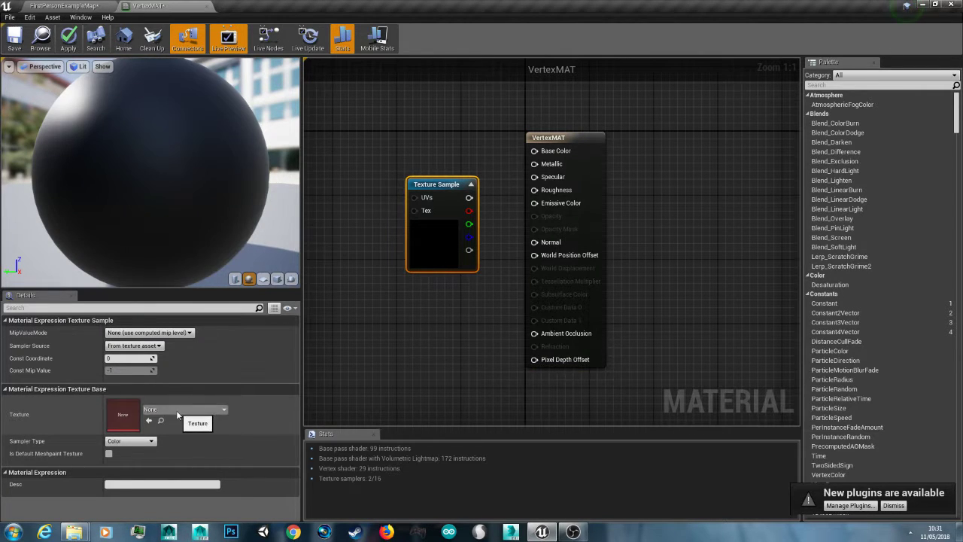
click(176, 410)
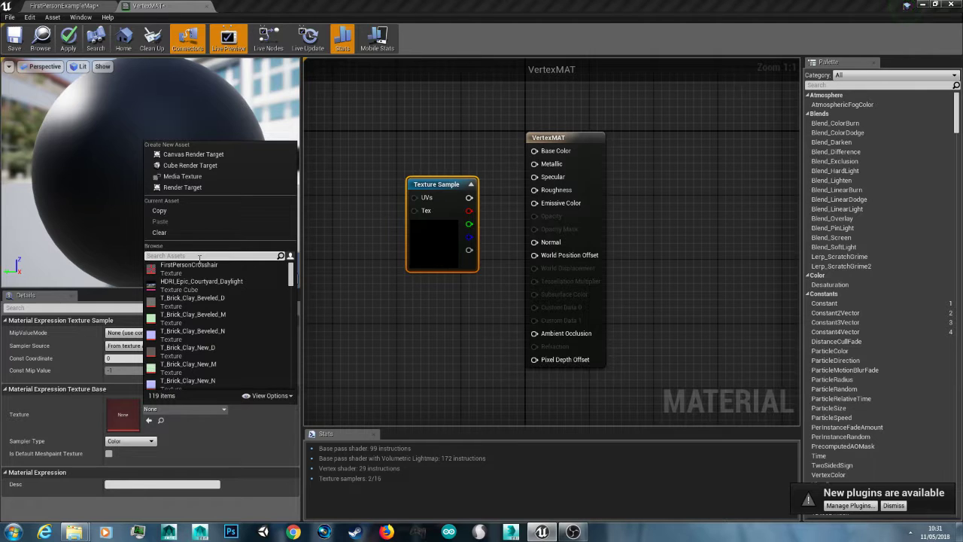
text(grass)
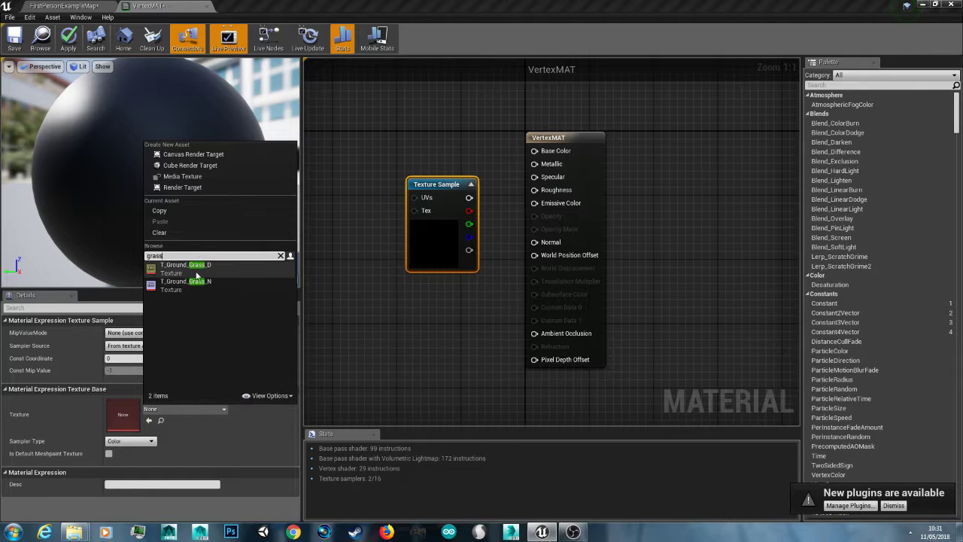
click(201, 272)
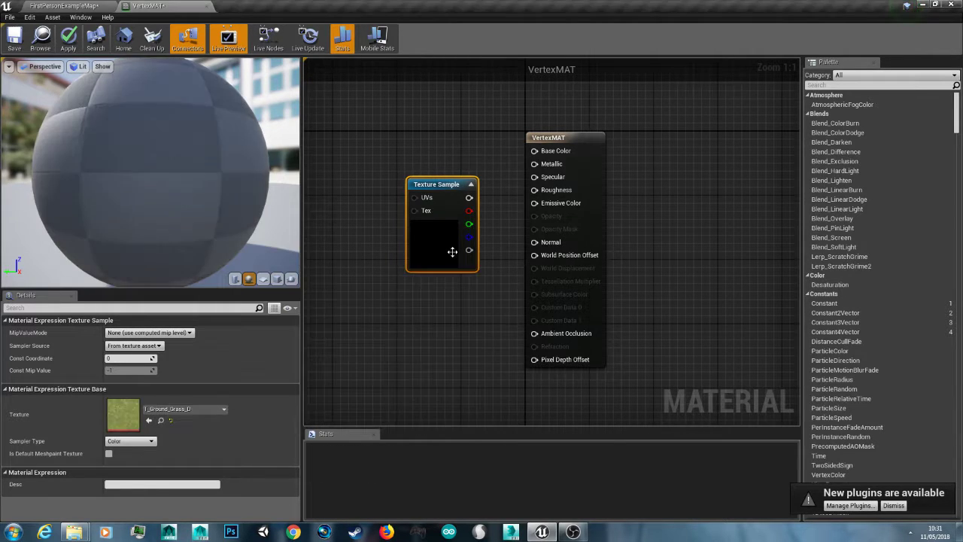
Duplicate the grass Texture Sample below the original and assign the copy the T_Brick_Clay_Beveled_D texture.
drag(446, 249, 422, 219)
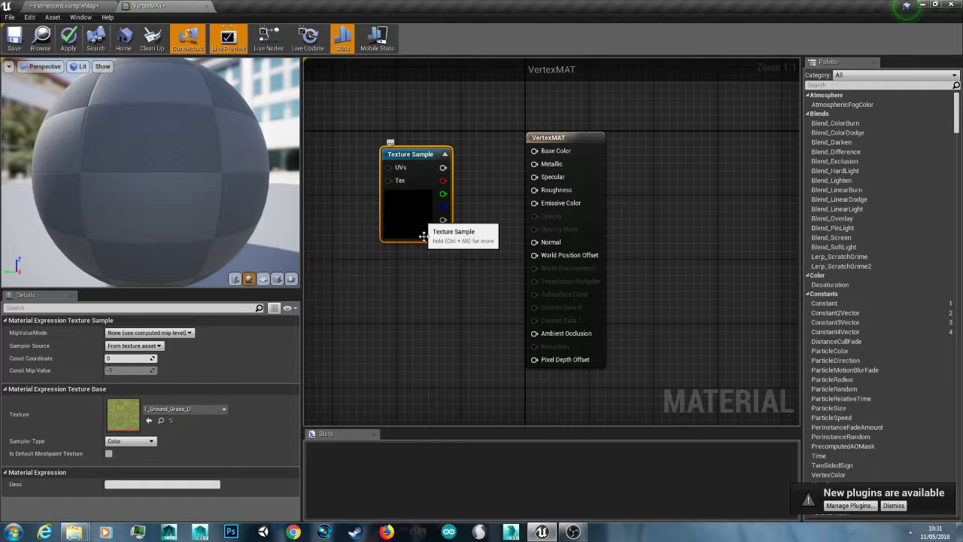
key(ctrl+w)
drag(445, 257, 404, 297)
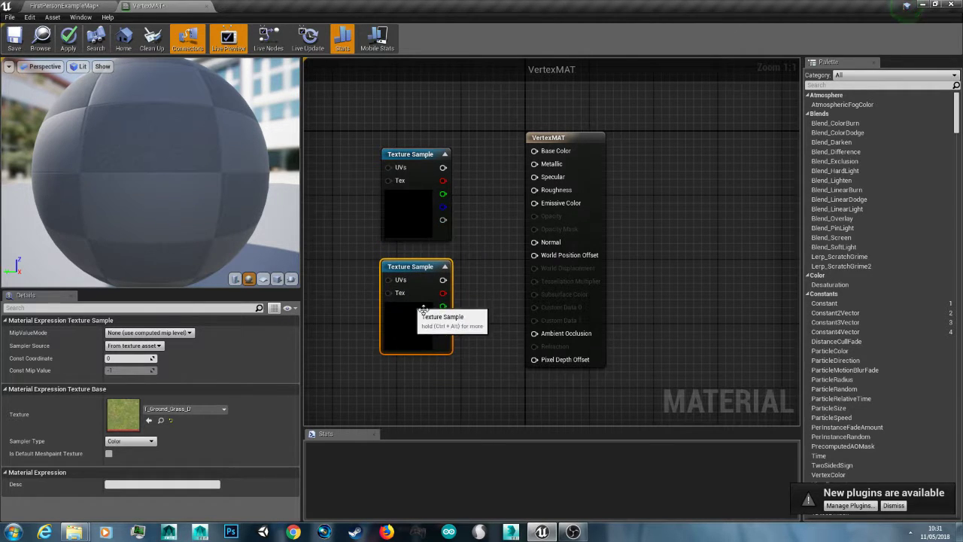
click(188, 409)
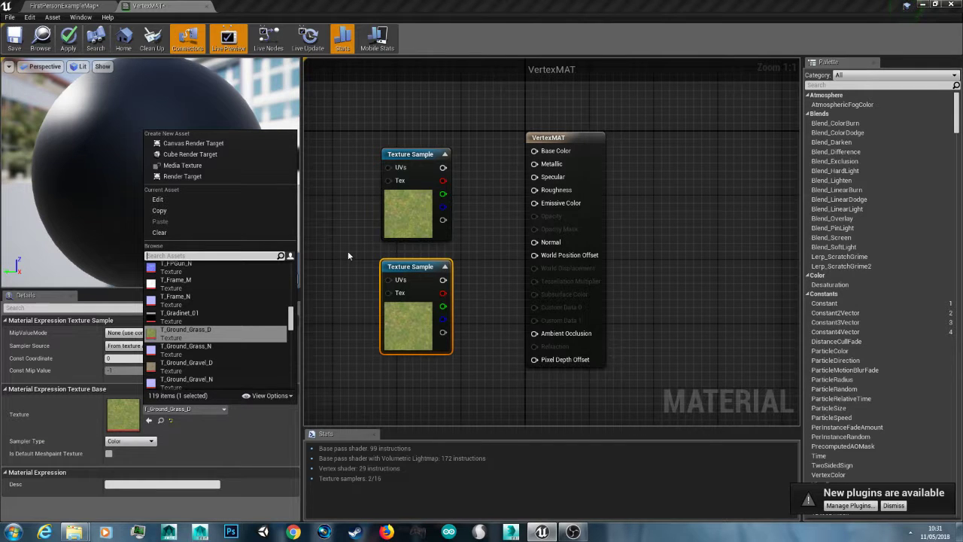
text(brick)
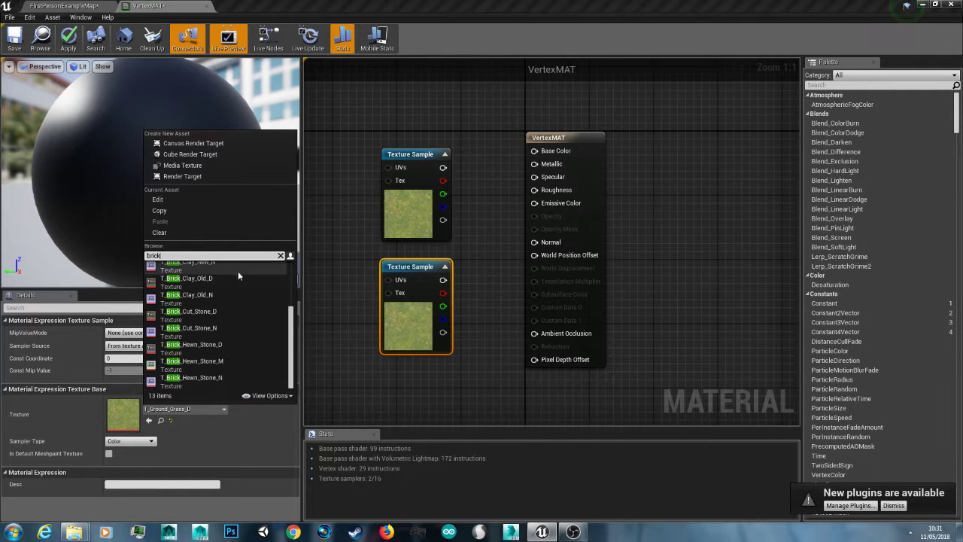
scroll(243, 280, up, 5)
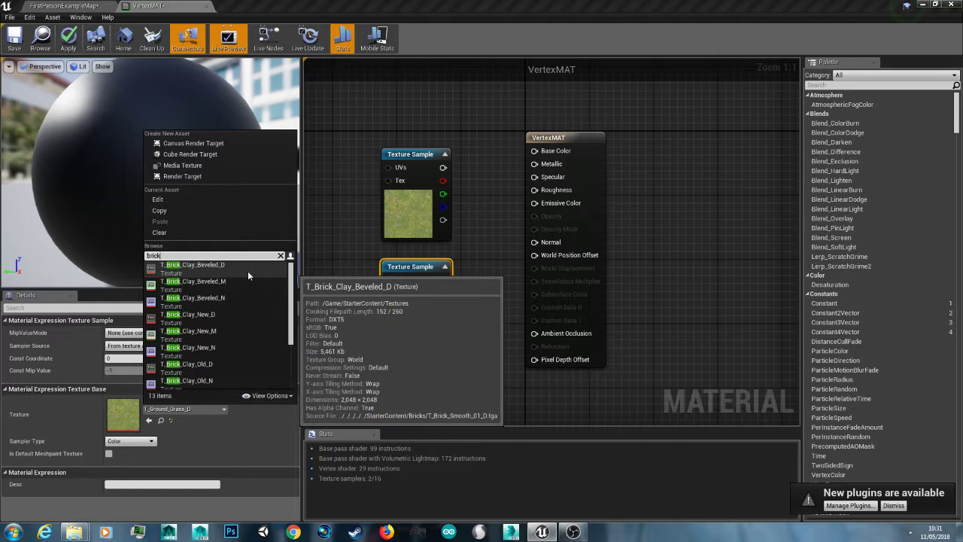
click(247, 272)
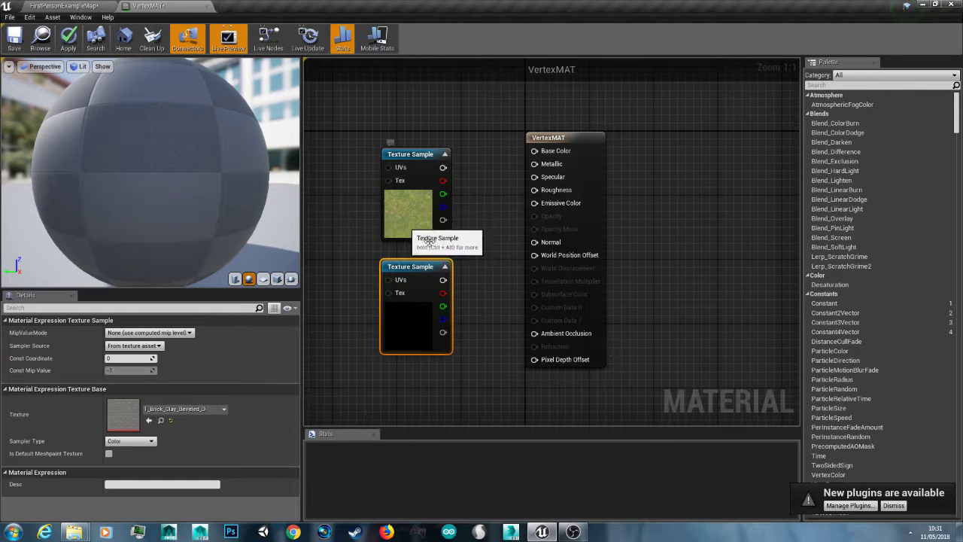
Stack the grass and brick Texture Sample nodes farther away from the VertexMAT node, with grass above brick.
drag(399, 158, 335, 133)
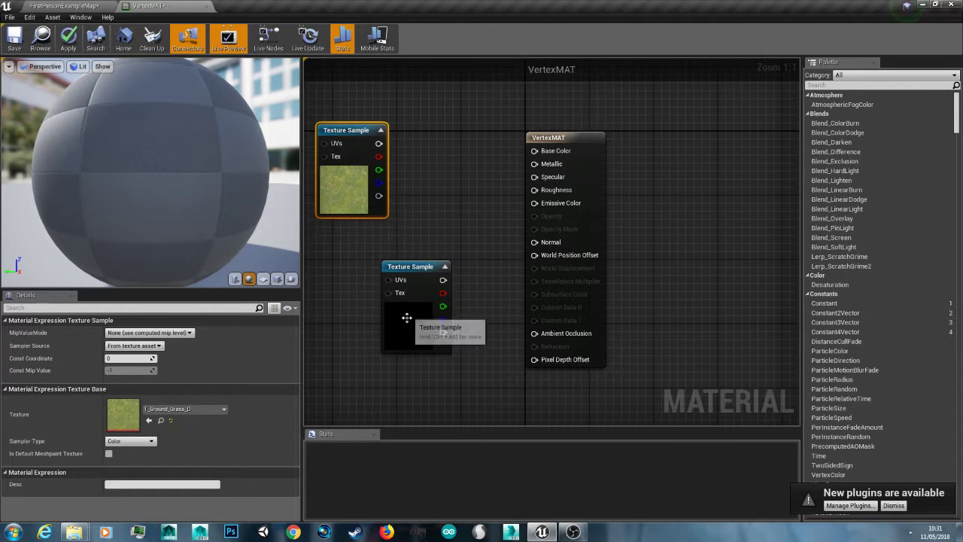
drag(409, 316, 344, 276)
click(417, 244)
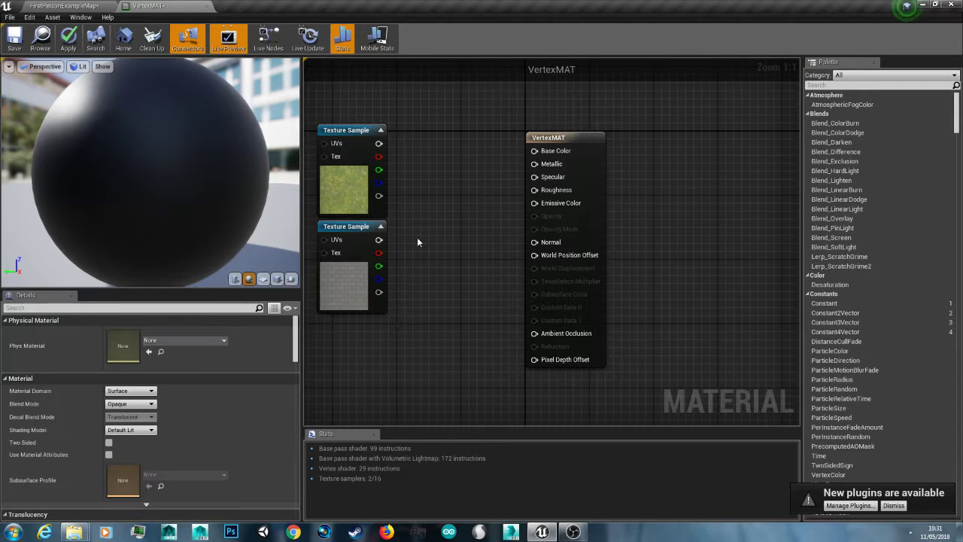
Add a Lerp node and connect the grass texture to input A and the brick texture to input B.
click(439, 201)
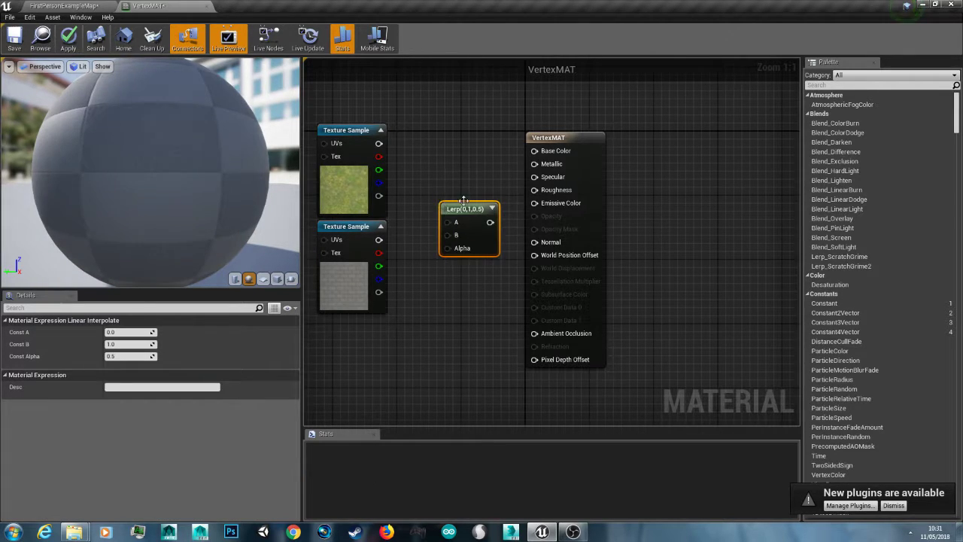
drag(378, 143, 453, 223)
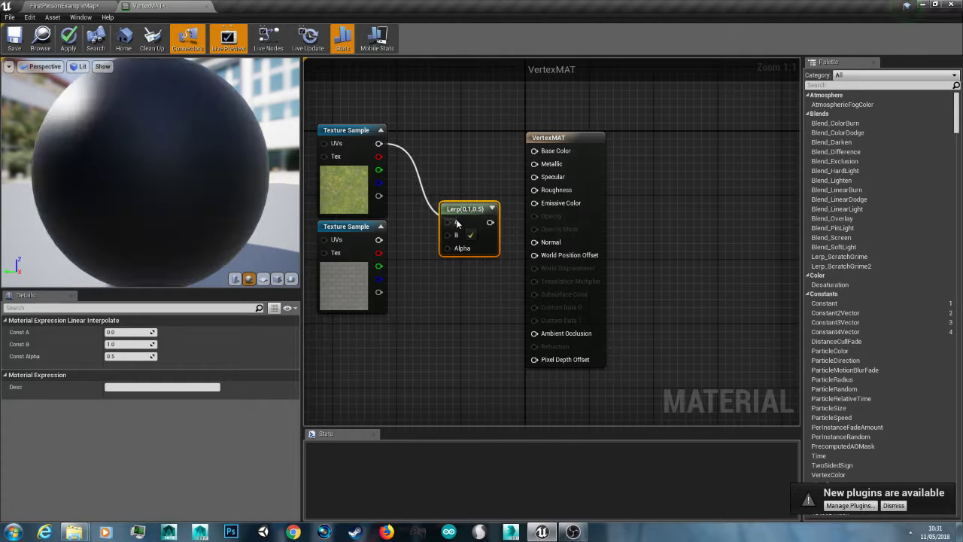
drag(379, 239, 449, 235)
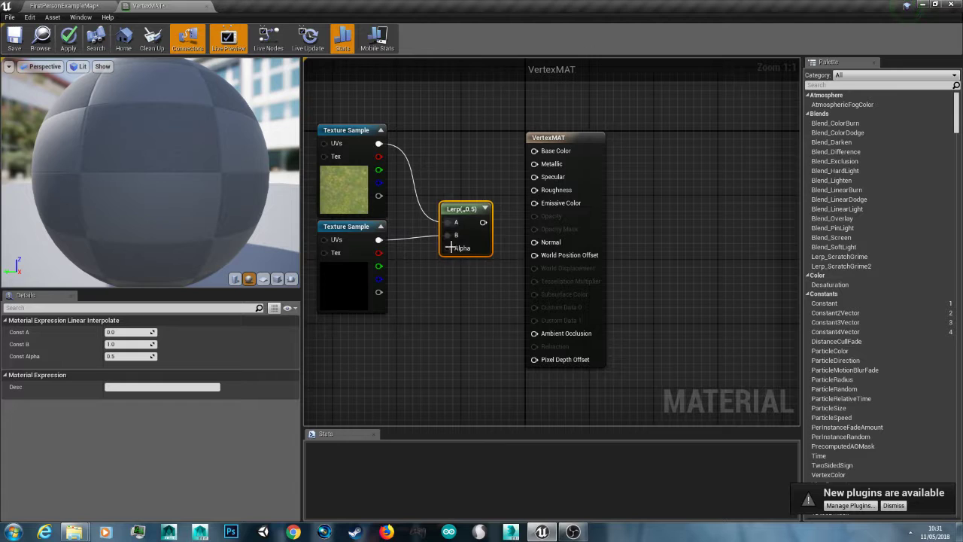
Add a Vertex Color node below the texture samples and connect its main output to the Lerp's Alpha input.
right_click(365, 358)
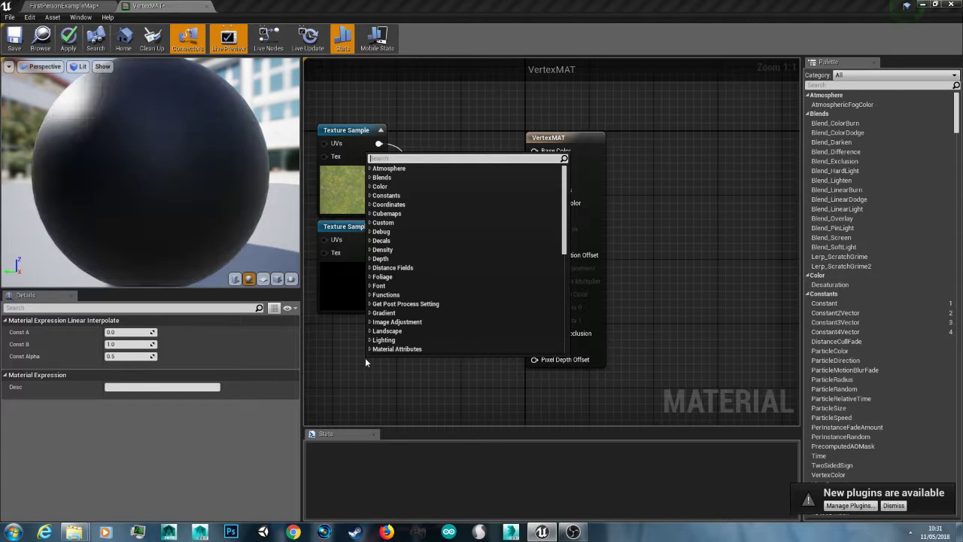
text(vertex)
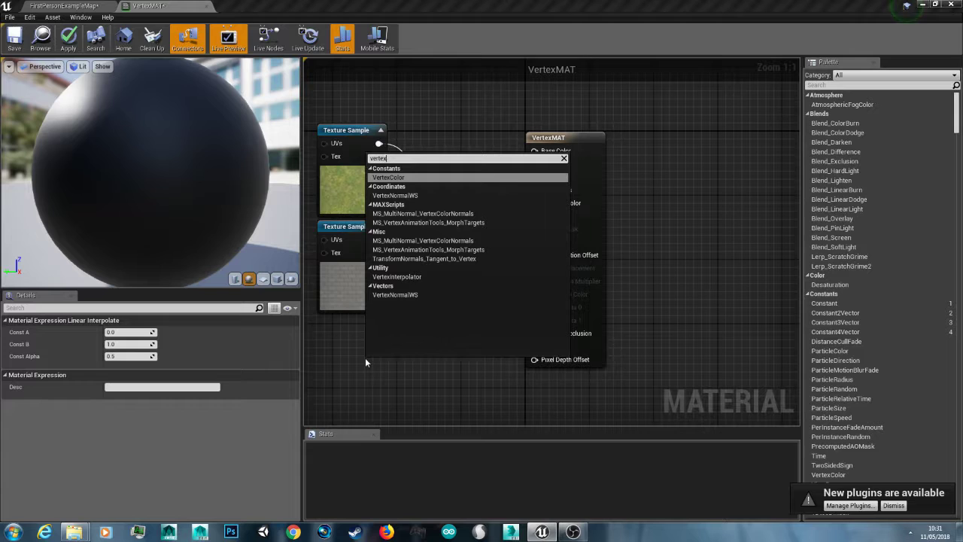
key(Return)
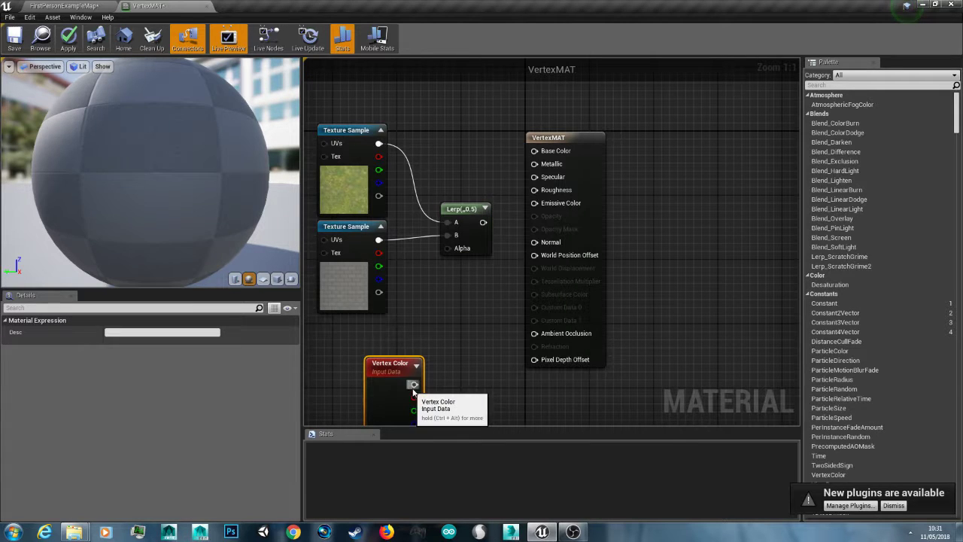
drag(382, 371, 448, 249)
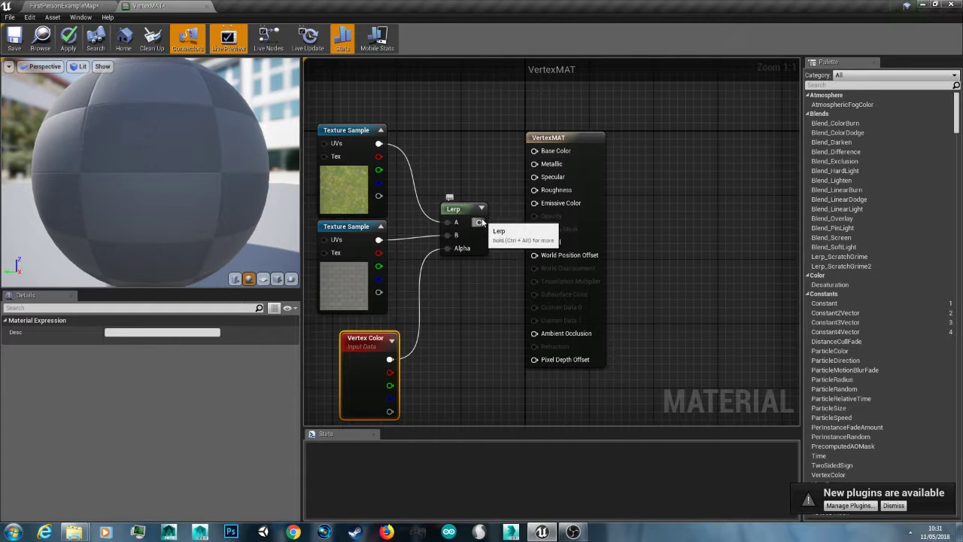
Connect the Lerp output to VertexMAT's Base Color, and apply and save the material.
drag(512, 182, 535, 151)
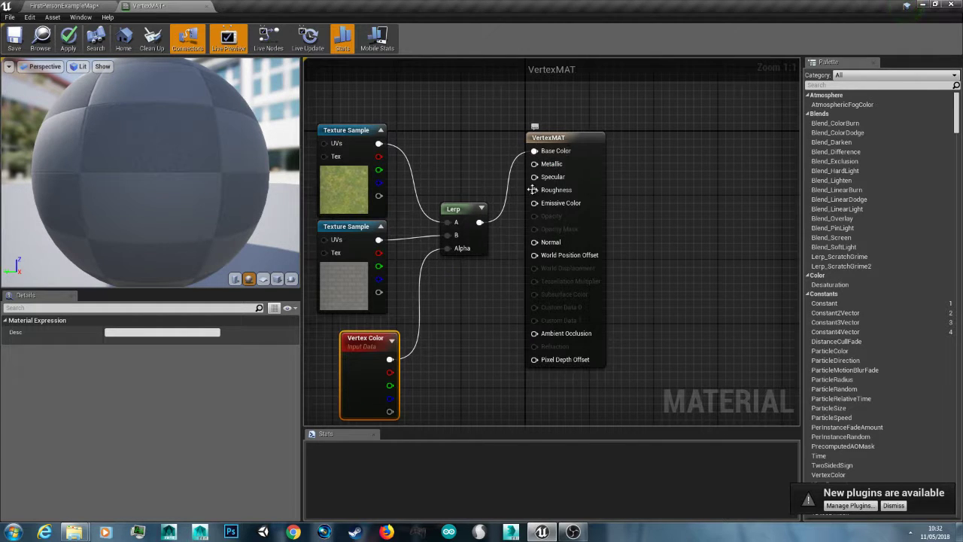
drag(372, 384, 357, 392)
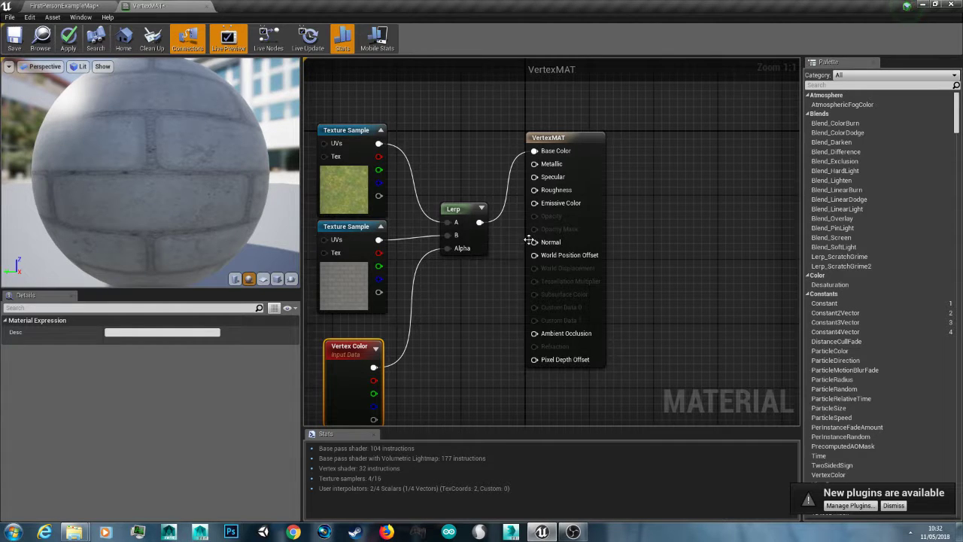
click(68, 39)
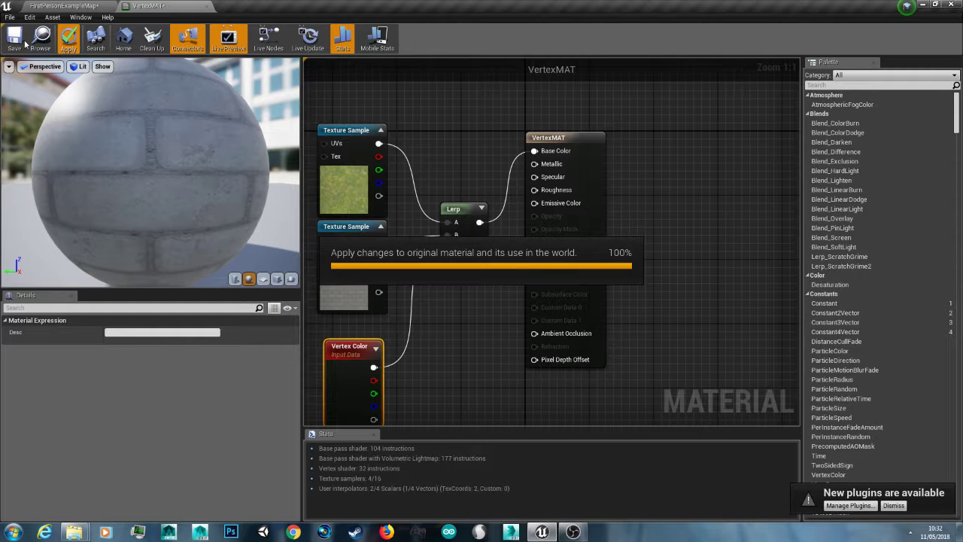
click(15, 39)
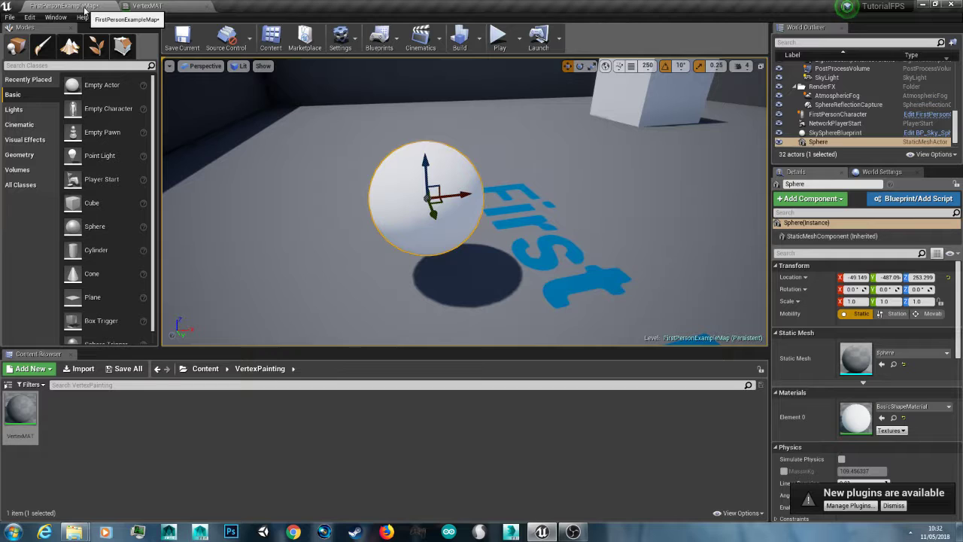
Return to the FirstPersonExampleMap level and assign the VertexMAT material to the sphere.
click(72, 6)
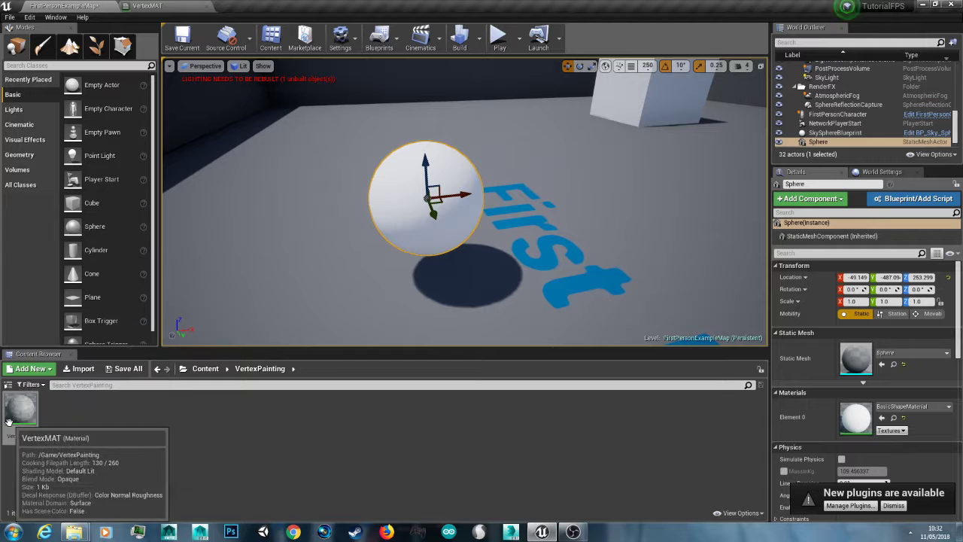
drag(20, 412, 396, 197)
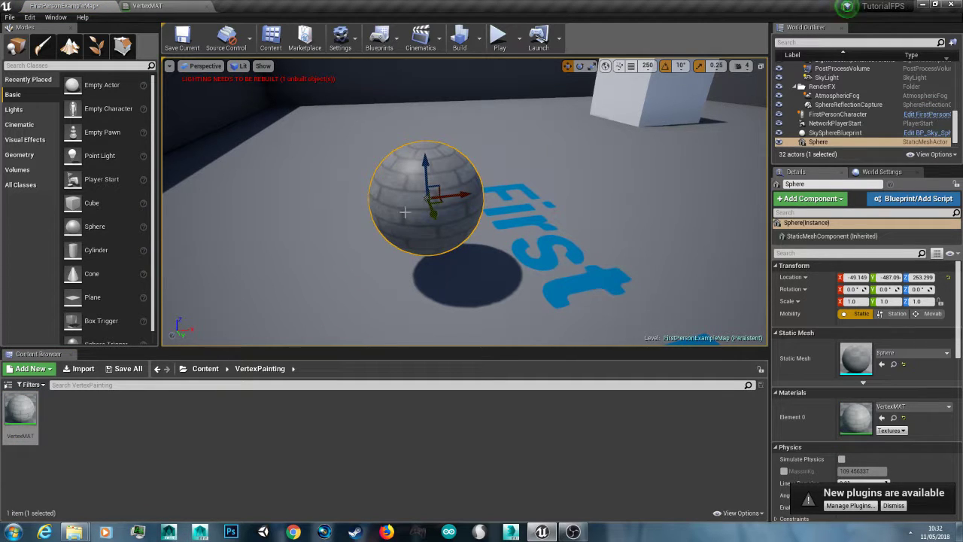
click(148, 6)
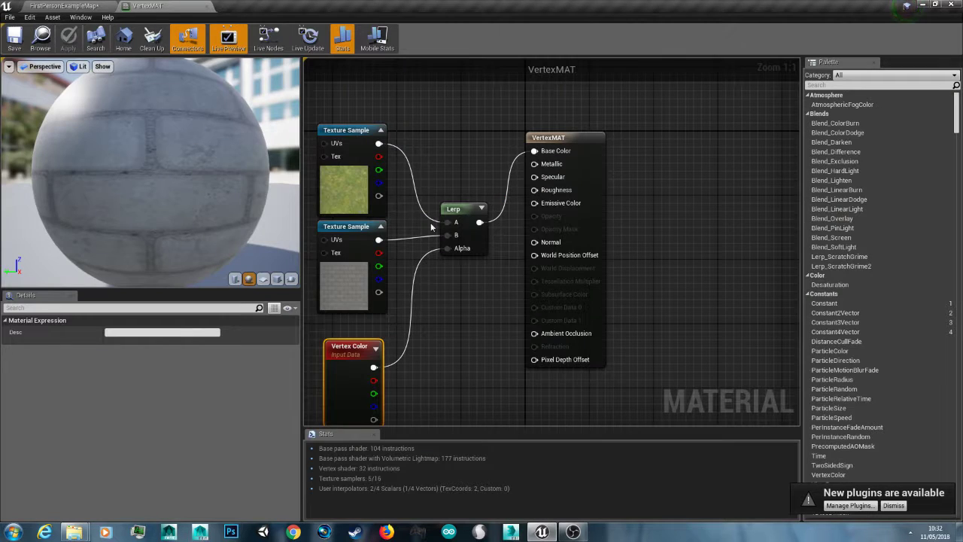
click(60, 5)
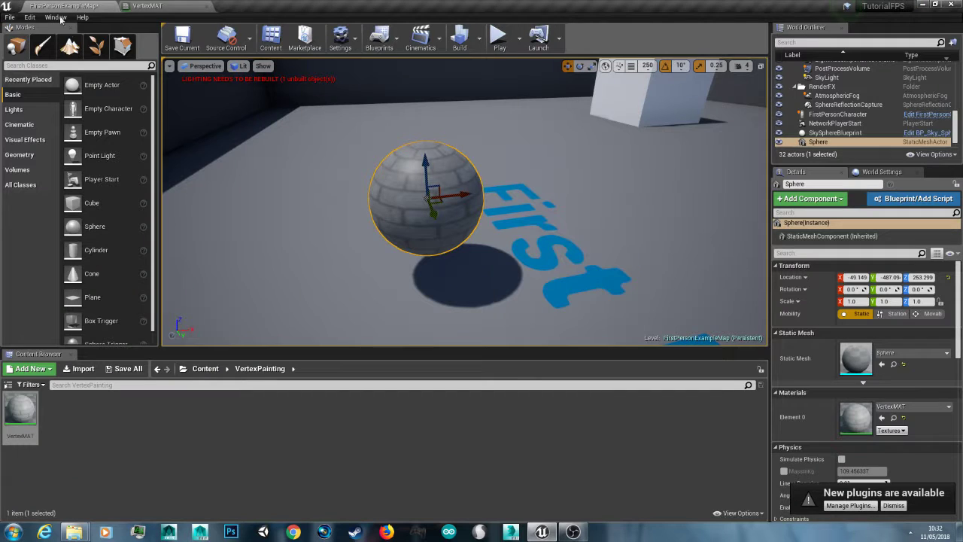
Switch to vertex color painting and brush the white paint color onto the upper part of the sphere.
click(44, 55)
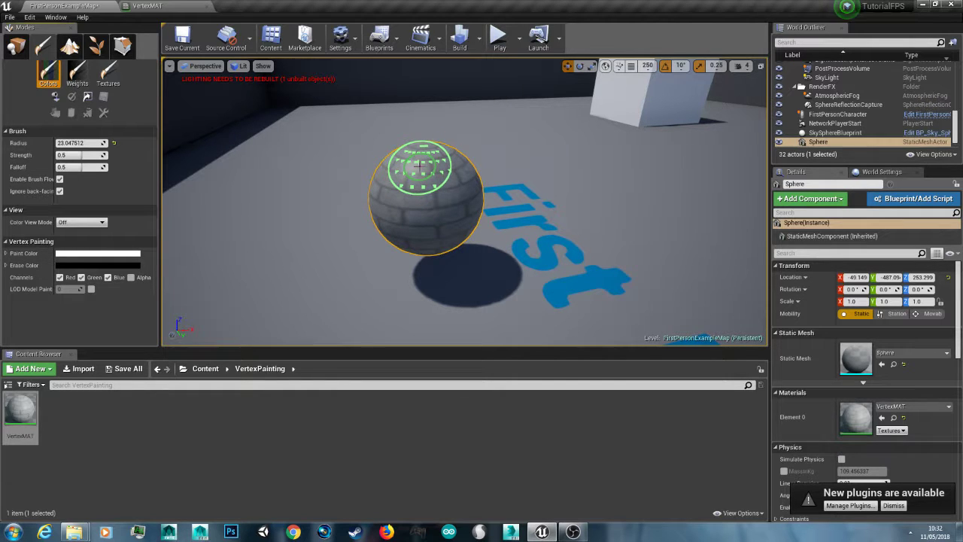
mouse_move(420, 161)
mouse_down()
mouse_move(434, 182)
mouse_move(415, 167)
mouse_move(426, 159)
mouse_move(437, 172)
mouse_move(405, 181)
mouse_move(406, 168)
mouse_move(441, 173)
mouse_move(425, 182)
mouse_move(410, 168)
mouse_move(429, 164)
mouse_move(420, 176)
mouse_move(444, 176)
mouse_move(416, 172)
mouse_move(425, 168)
mouse_move(430, 185)
mouse_move(411, 183)
mouse_move(410, 160)
mouse_up()
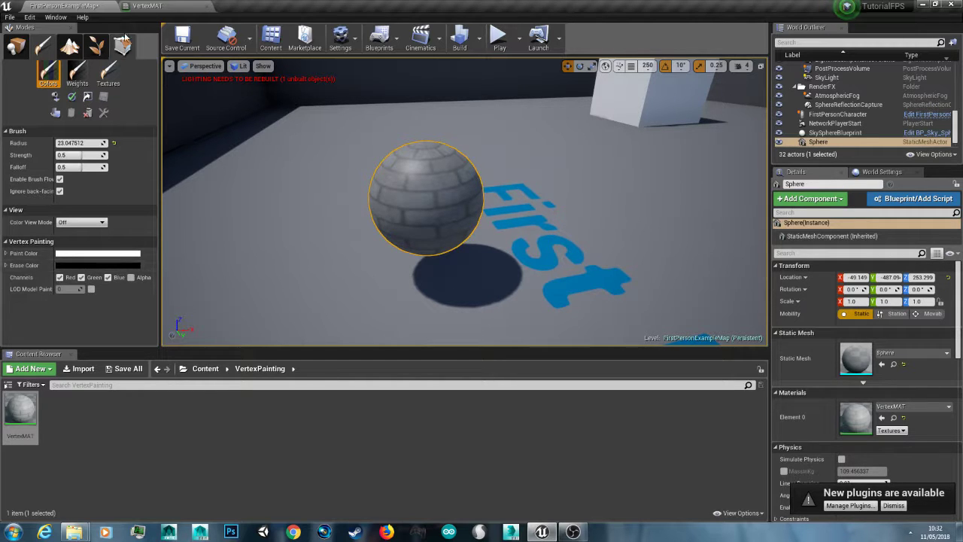
click(149, 6)
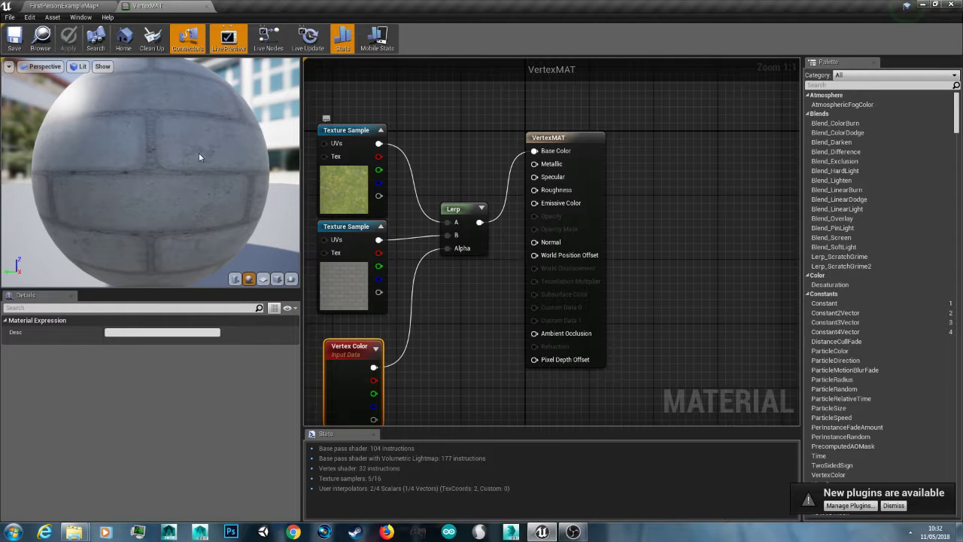
click(67, 6)
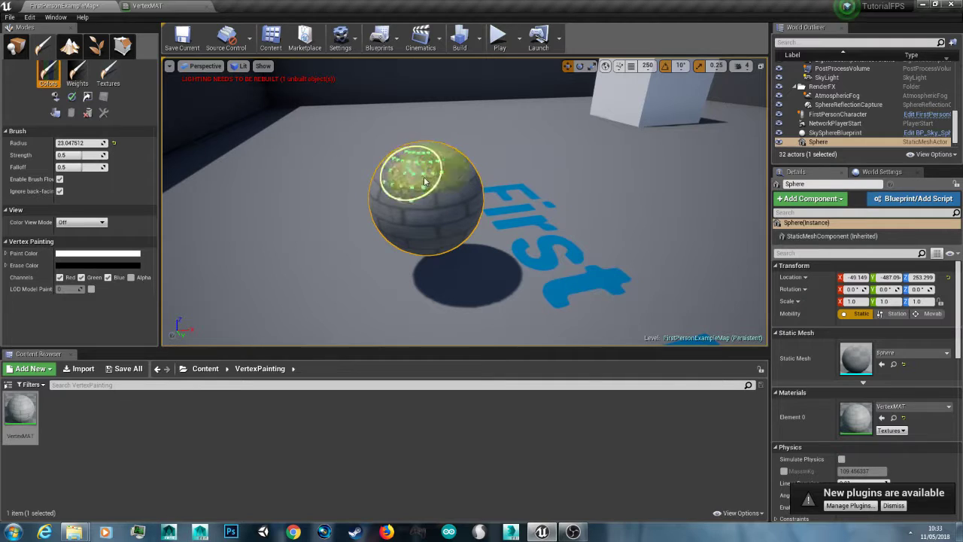
Brush grass patches onto the sphere with the black erase color, and refill the whole sphere with the white paint color.
mouse_move(435, 202)
mouse_down()
mouse_move(413, 183)
mouse_move(444, 196)
mouse_move(439, 232)
mouse_move(431, 185)
mouse_move(422, 193)
mouse_move(459, 177)
mouse_move(435, 184)
mouse_move(435, 201)
mouse_move(387, 165)
mouse_move(408, 143)
mouse_move(440, 163)
mouse_move(452, 194)
mouse_up()
right_drag(452, 194, 421, 194)
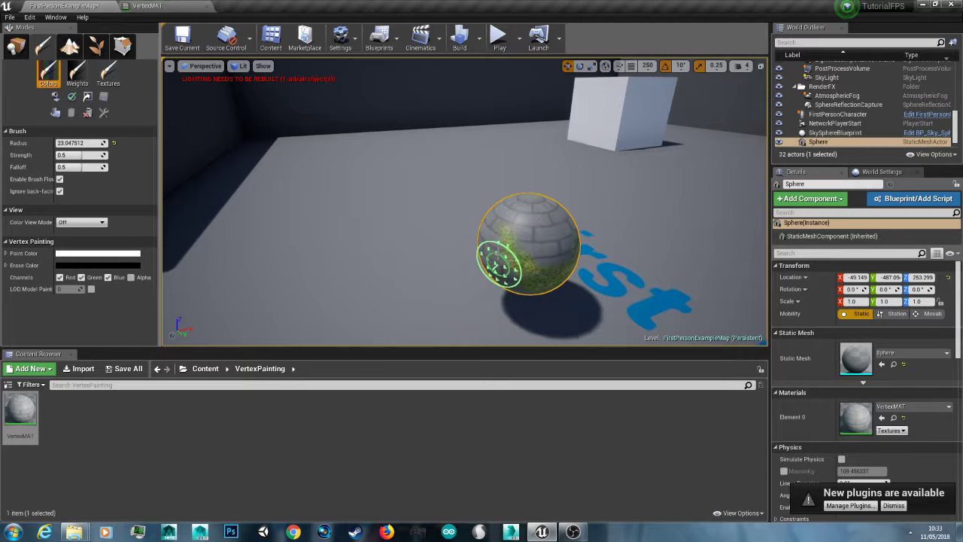
click(55, 96)
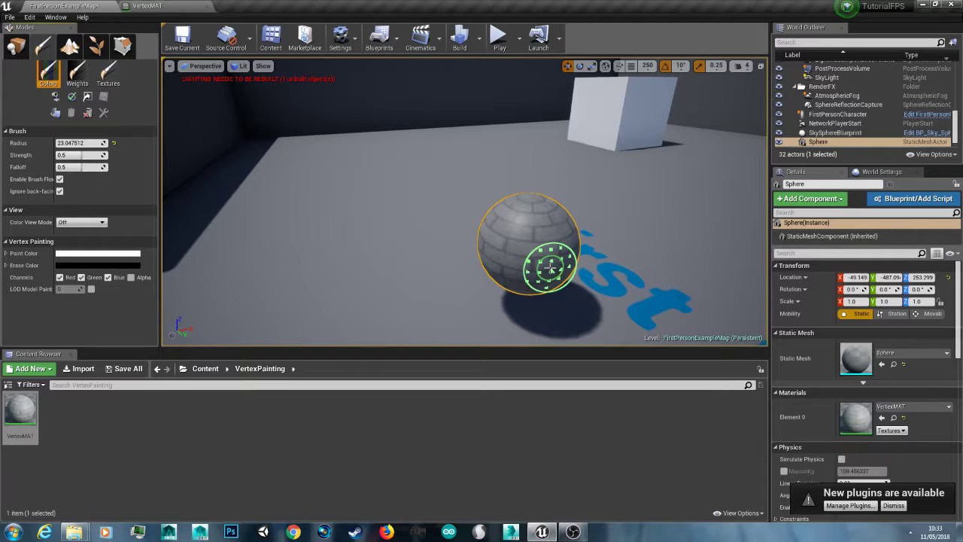